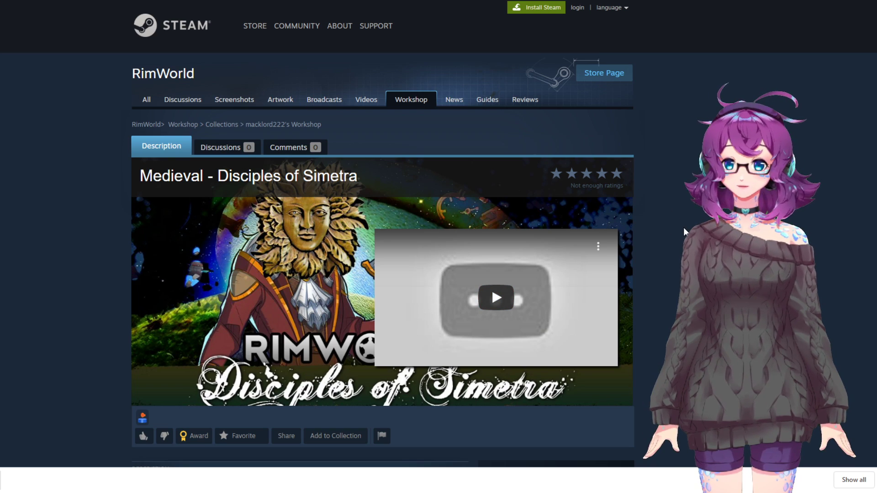
Look through the Medieval - Disciples of Simetra collection's installation notes and its list of mods in load order
scroll(649, 262, "down", 9)
scroll(651, 266, "down", 20)
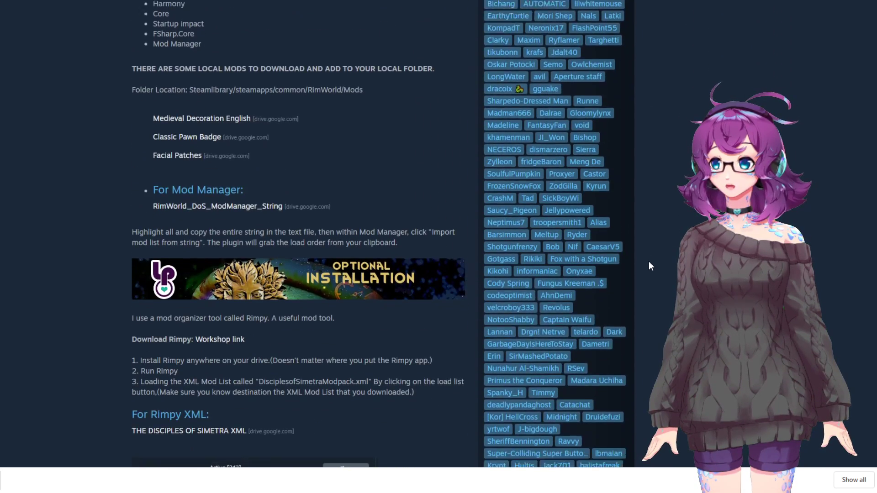
scroll(651, 267, "down", 6)
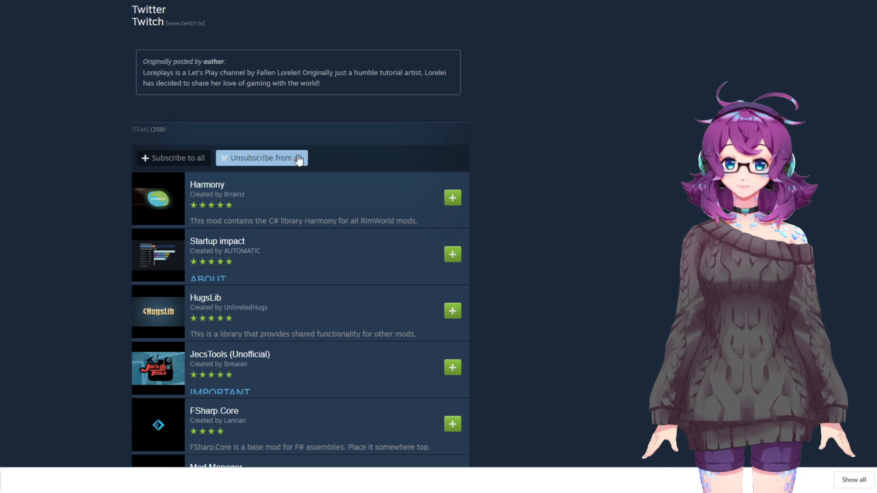
scroll(628, 272, "down", 14)
scroll(625, 274, "down", 18)
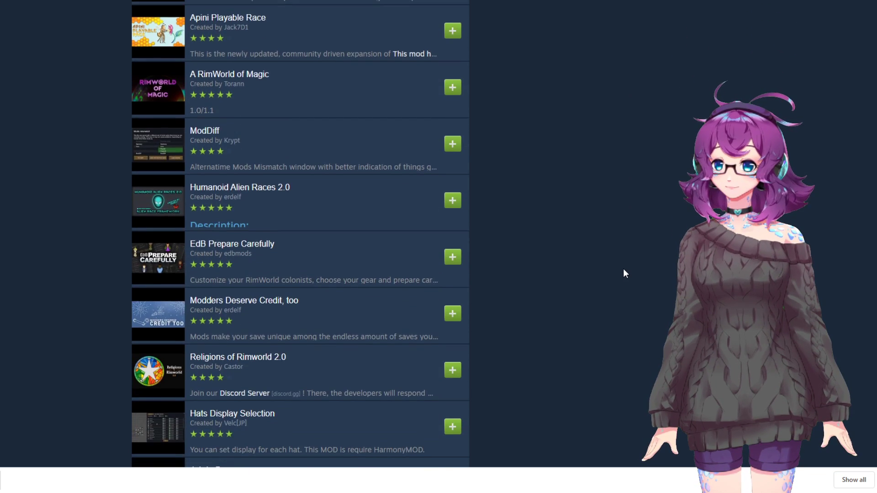
scroll(624, 270, "down", 17)
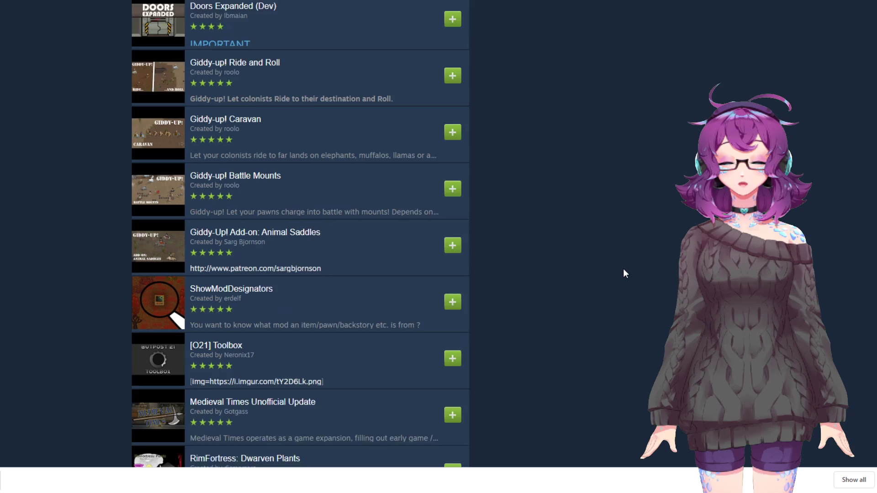
scroll(625, 273, "down", 10)
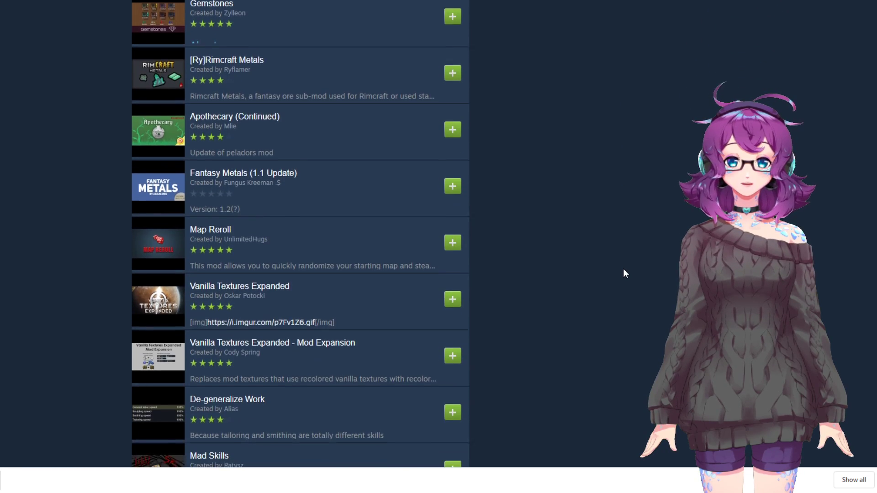
scroll(625, 273, "down", 20)
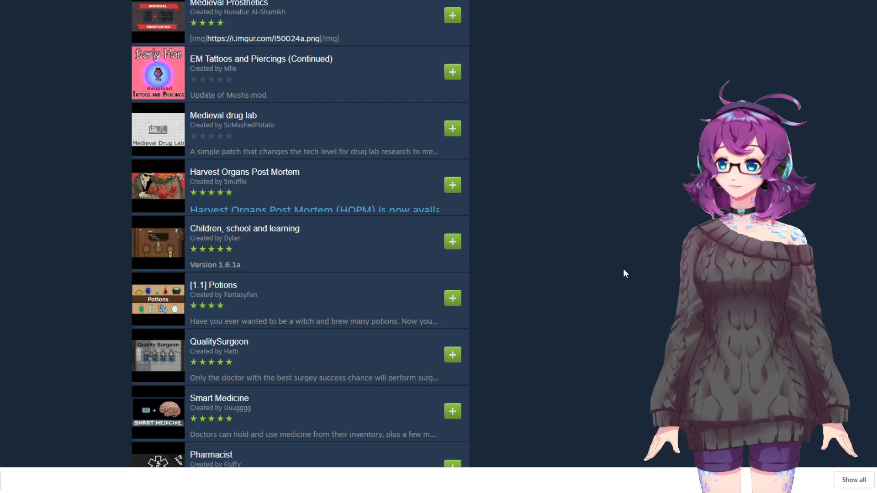
scroll(624, 270, "down", 7)
scroll(624, 269, "down", 15)
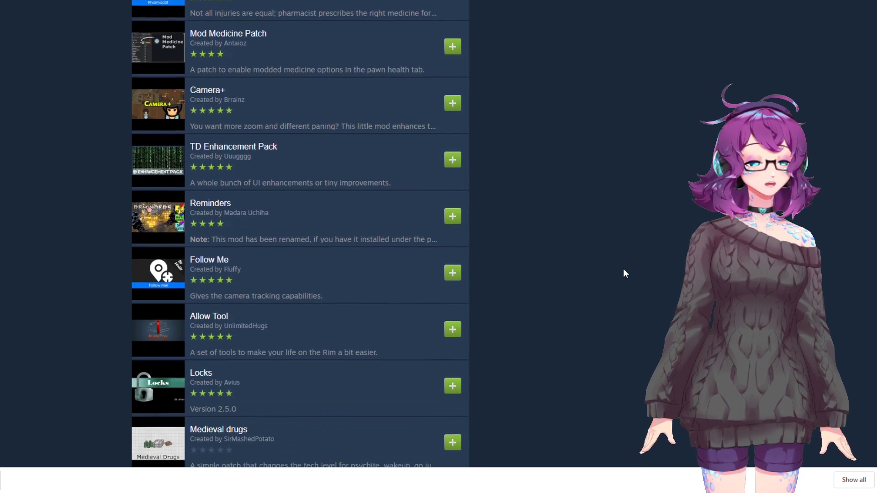
scroll(624, 270, "down", 7)
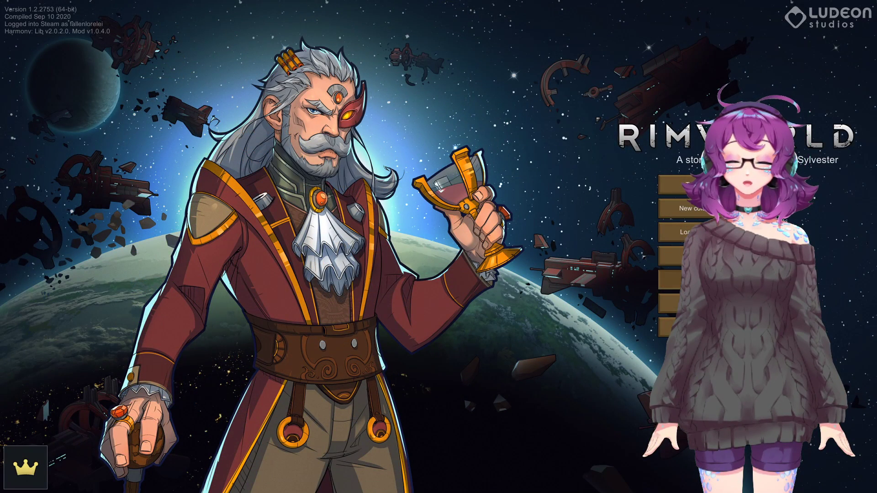
In RimWorld's mod list, enable EM Tattoos and Piercings (Continued) and Dubs Performance Analyzer, and try moving the analyzer up the load order
left_click(672, 280)
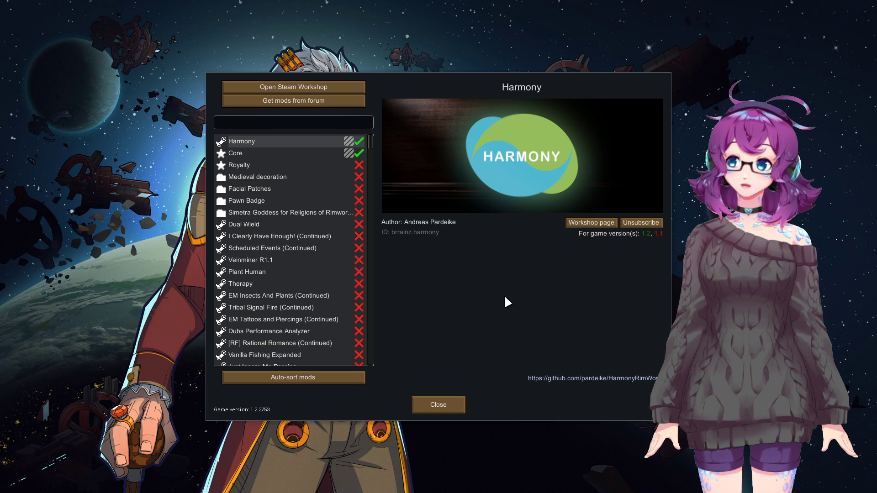
left_click(360, 319)
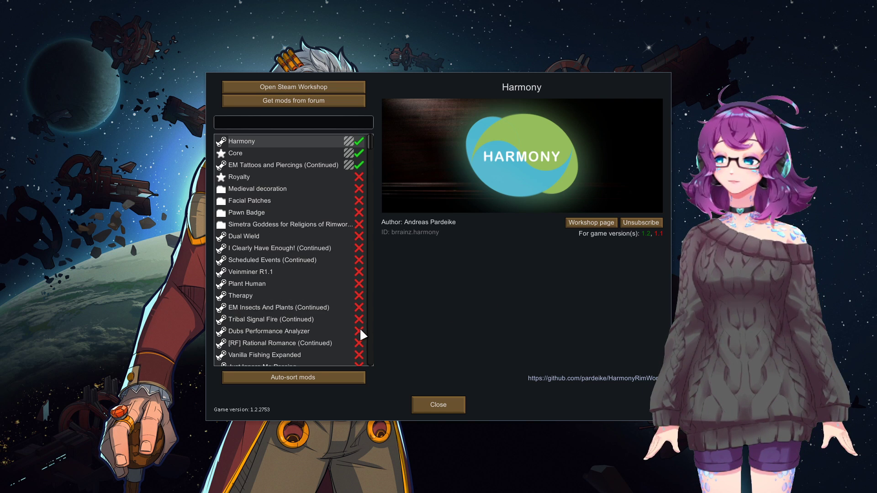
left_click(360, 327)
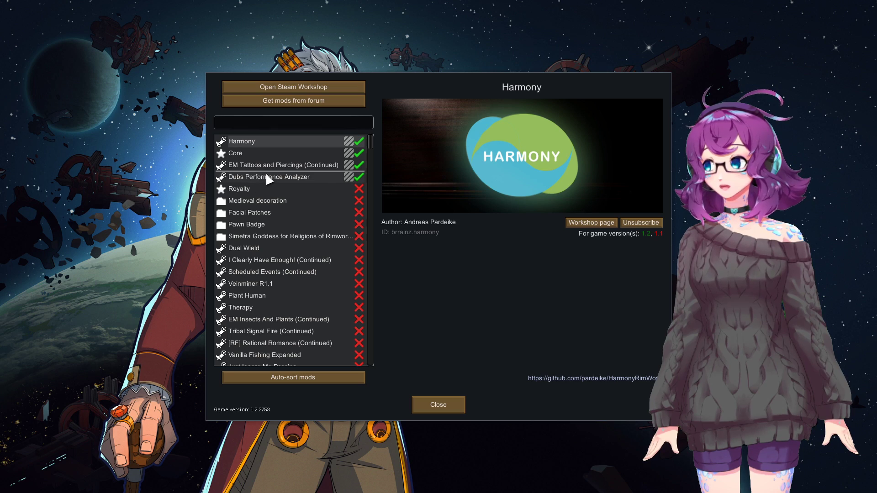
left_click_drag(265, 174, 278, 160)
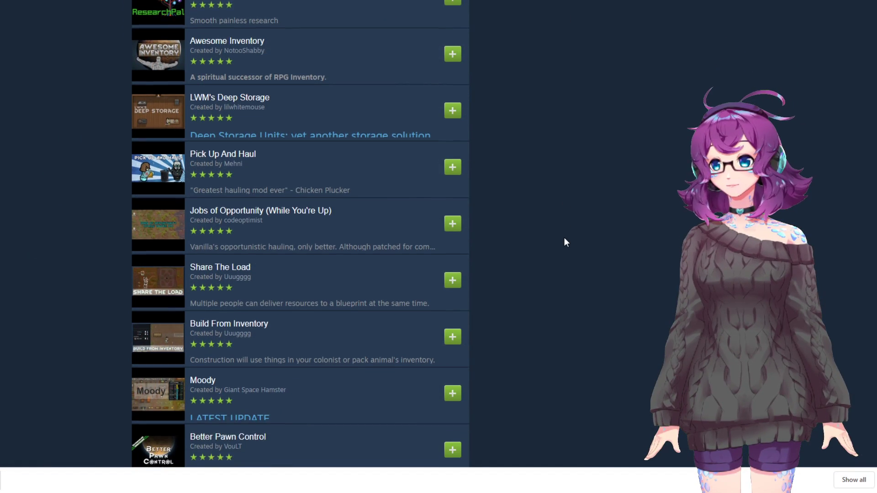
Switch to the browser and read further down the collection's mod list, past the inventory, storage and construction mods
scroll(565, 238, "down", 5)
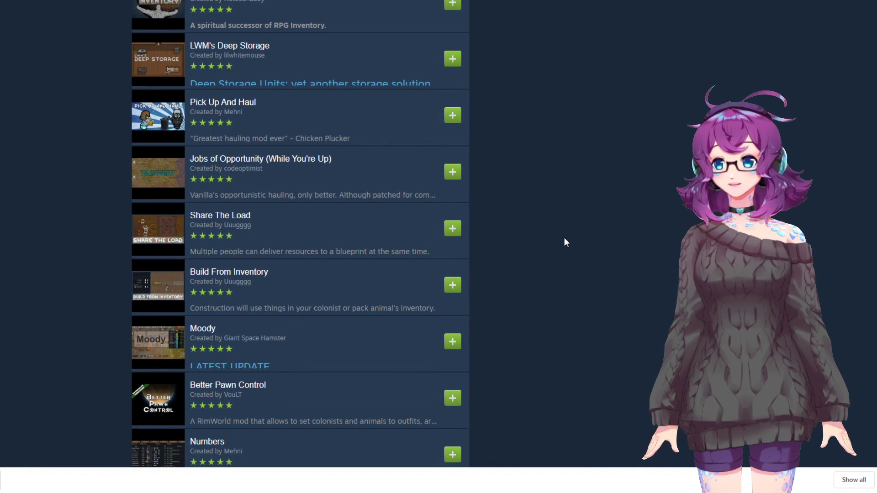
scroll(565, 238, "down", 3)
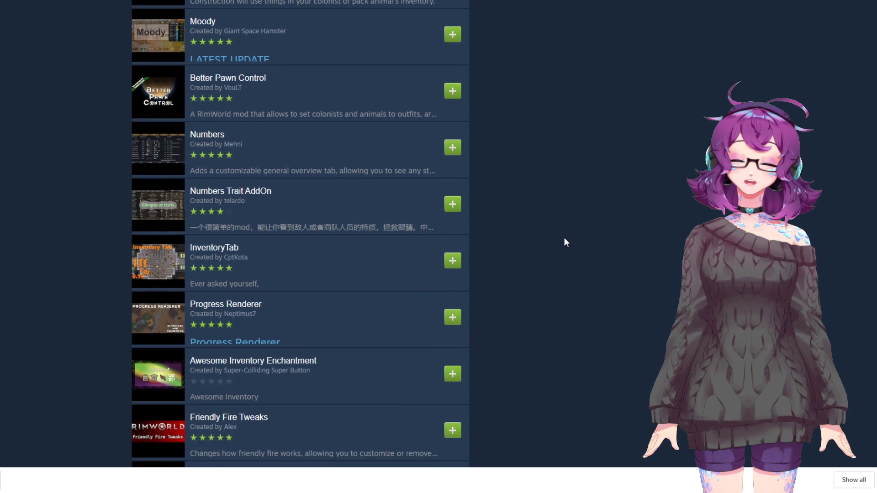
scroll(564, 238, "down", 6)
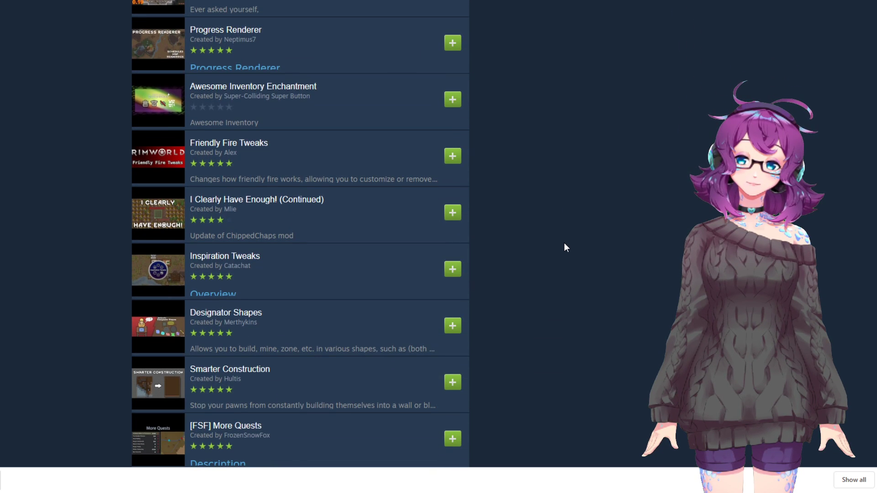
scroll(571, 227, "down", 12)
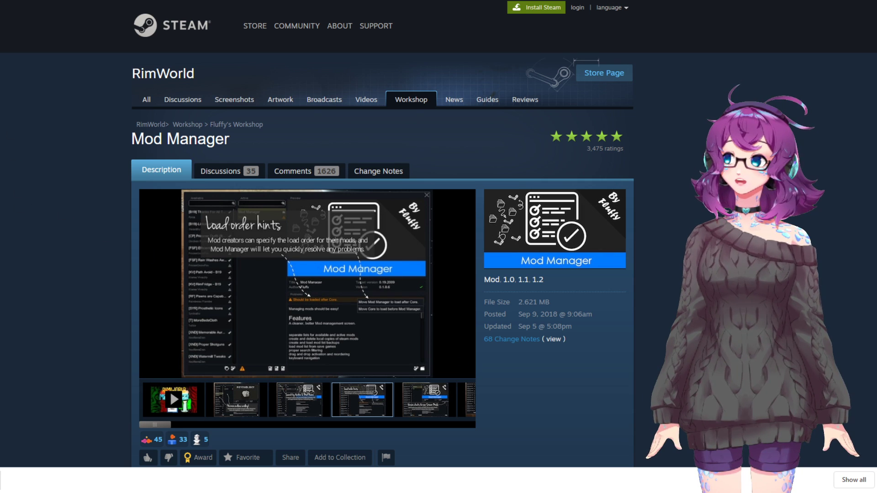
Compare the Workshop pages of Mod Manager and RimPy Mod Manager Database, and look back up through the collection's mod list
key("ctrl+Tab")
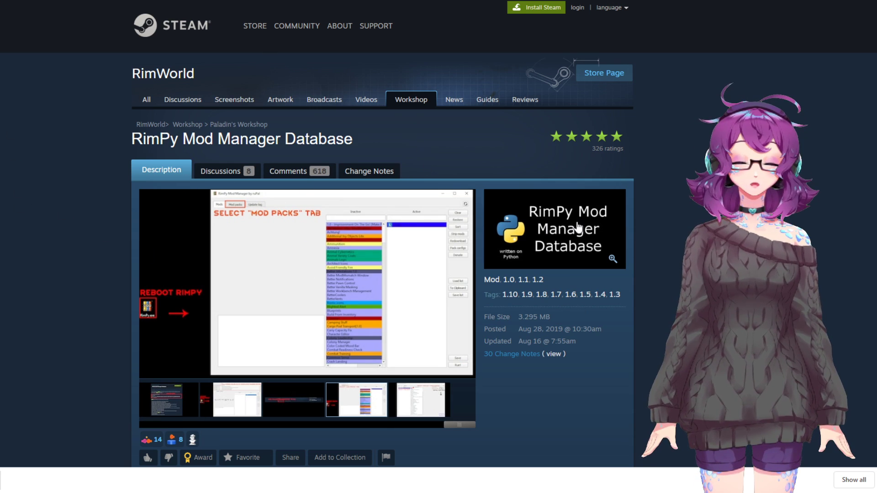
key("ctrl+Tab")
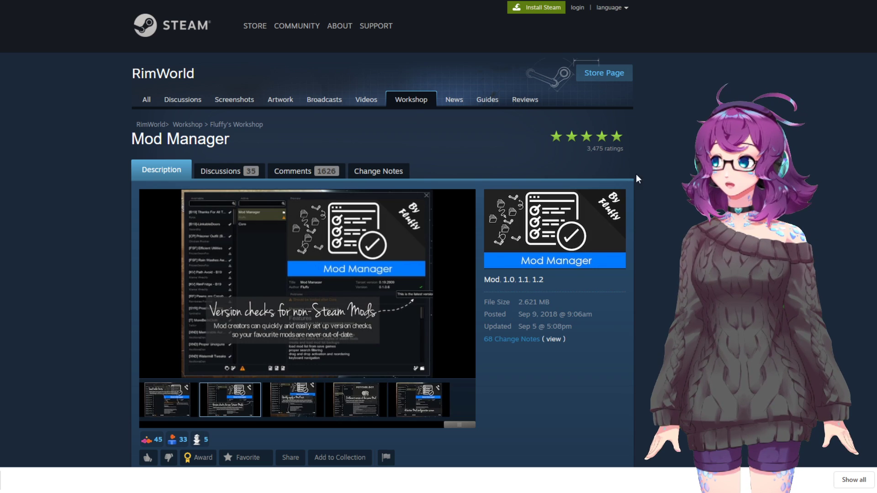
key("ctrl+Tab")
scroll(529, 311, "up", 8)
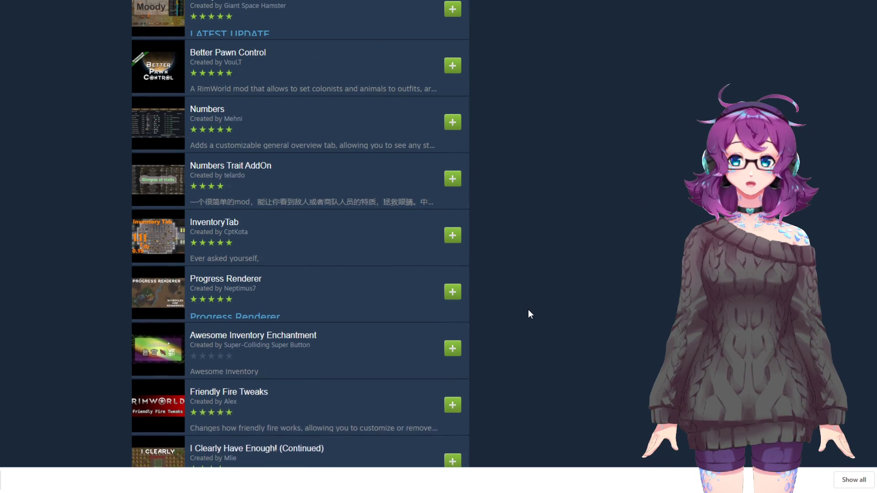
scroll(529, 310, "up", 10)
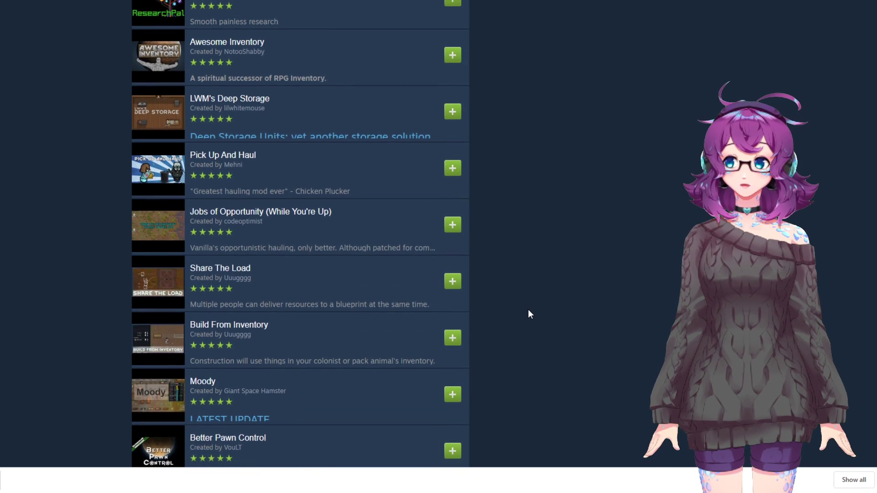
scroll(528, 314, "up", 11)
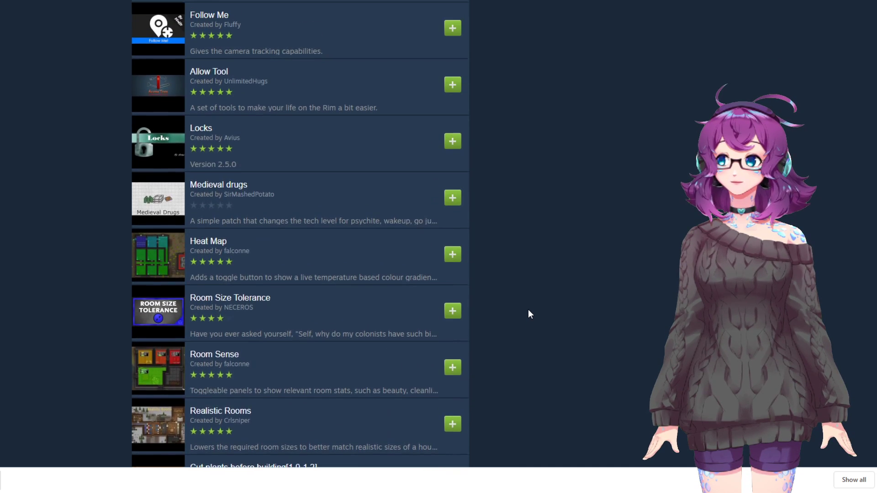
scroll(528, 314, "up", 9)
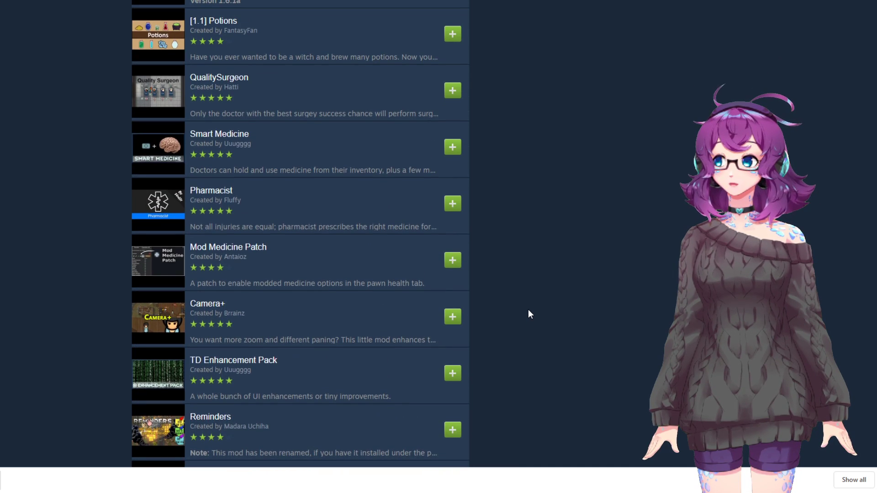
Switch to RimWorld, search its mod list for "mod manager", enable the Mod Manager mod and close the list to apply it
key("alt+Tab")
type("manager")
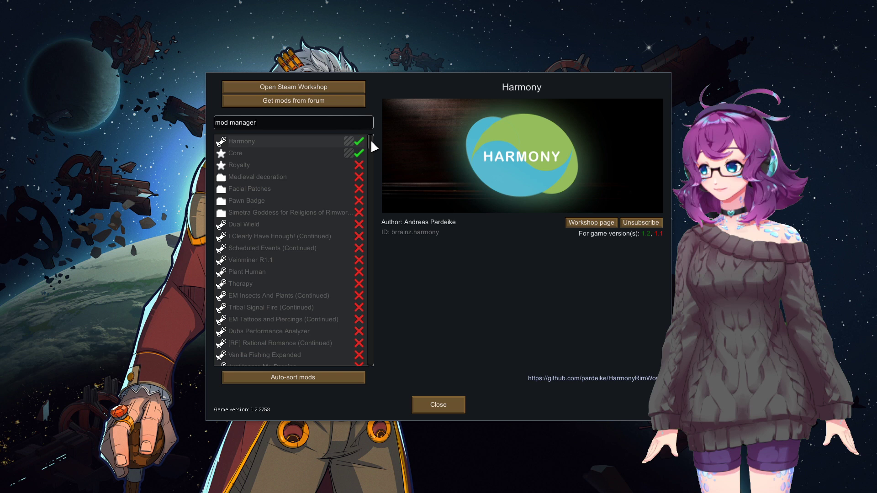
left_click_drag(371, 146, 371, 330)
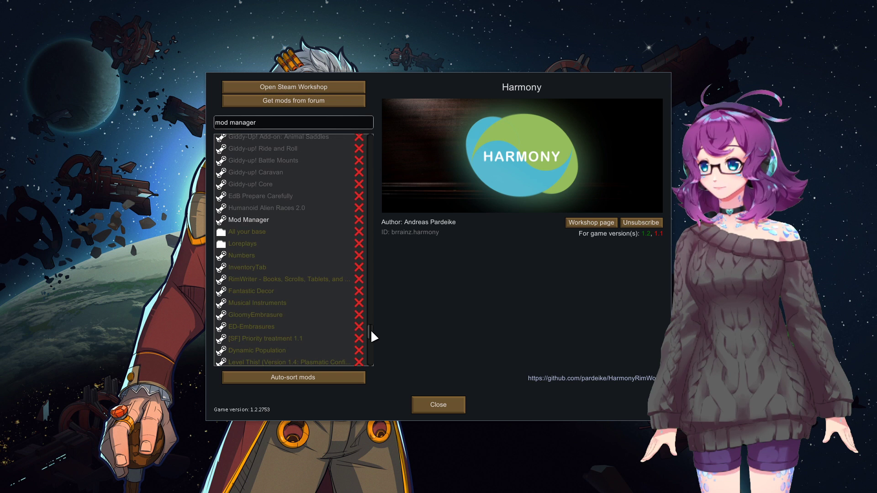
left_click(358, 221)
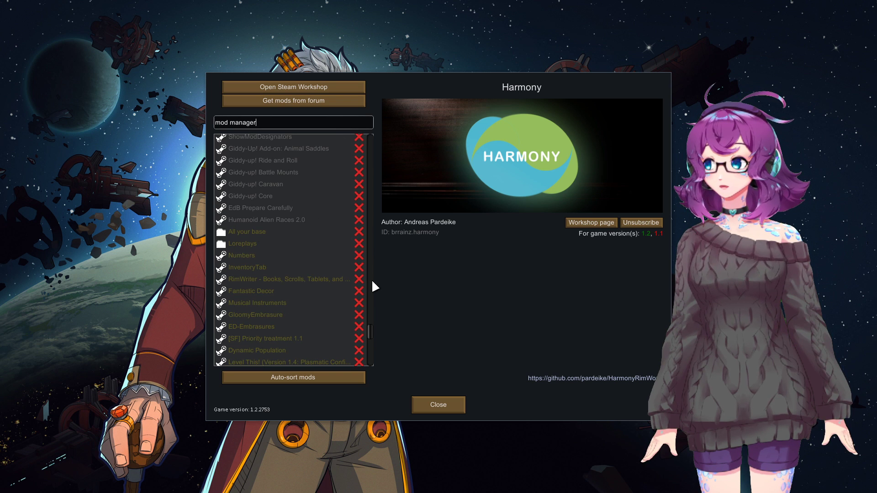
left_click(450, 405)
left_click(509, 337)
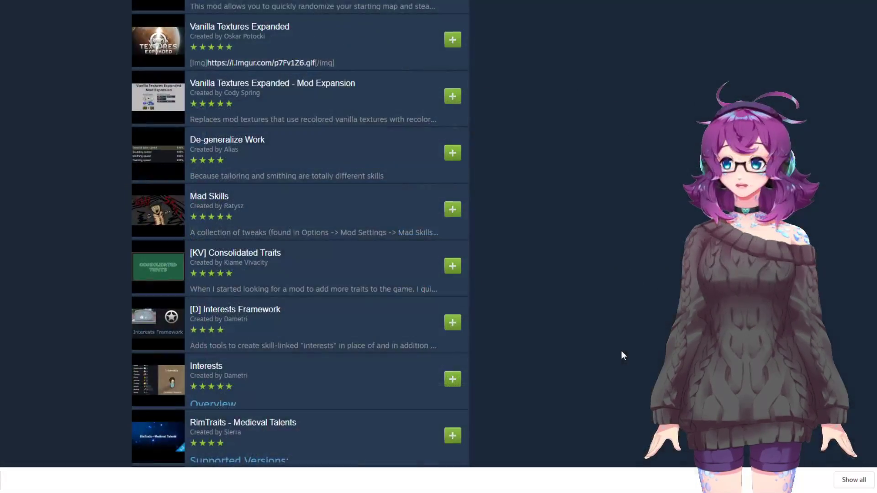
In the browser, open the RimWorld_DoS_ModManager_String file from the collection's description, continuing to the external Google Drive site
scroll(617, 343, "up", 8)
scroll(613, 340, "up", 20)
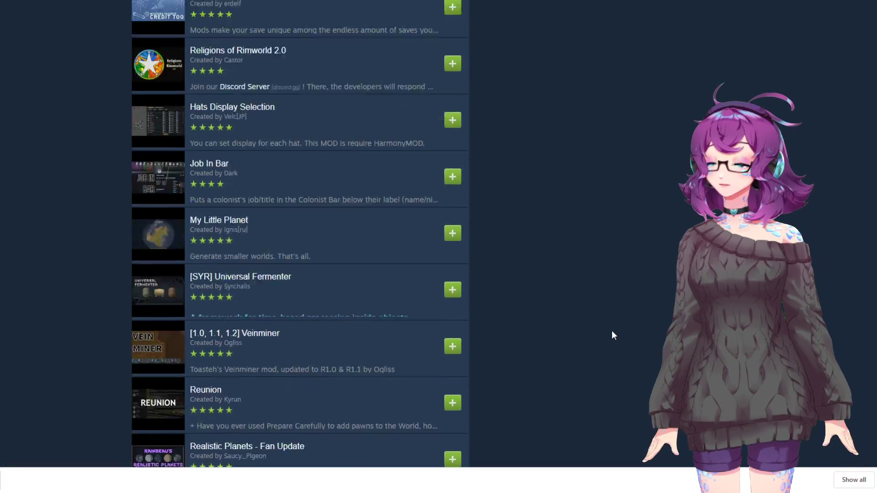
scroll(609, 311, "up", 20)
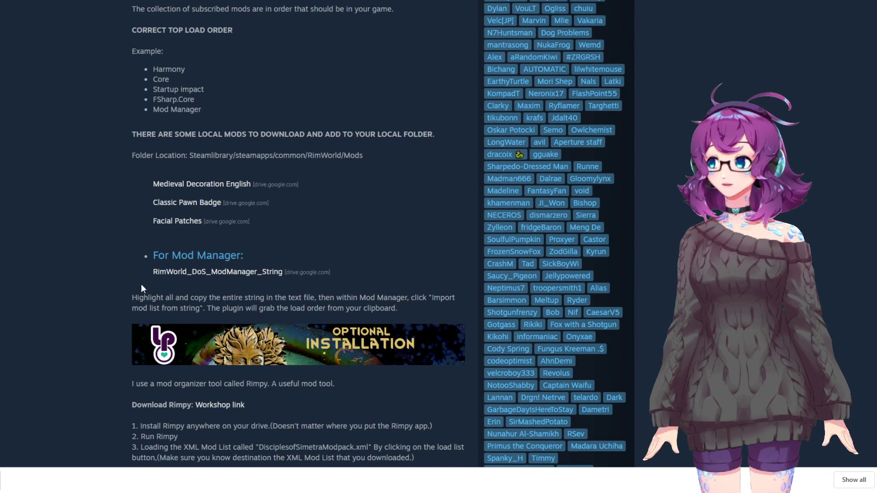
left_click_drag(152, 256, 242, 261)
left_click(234, 254)
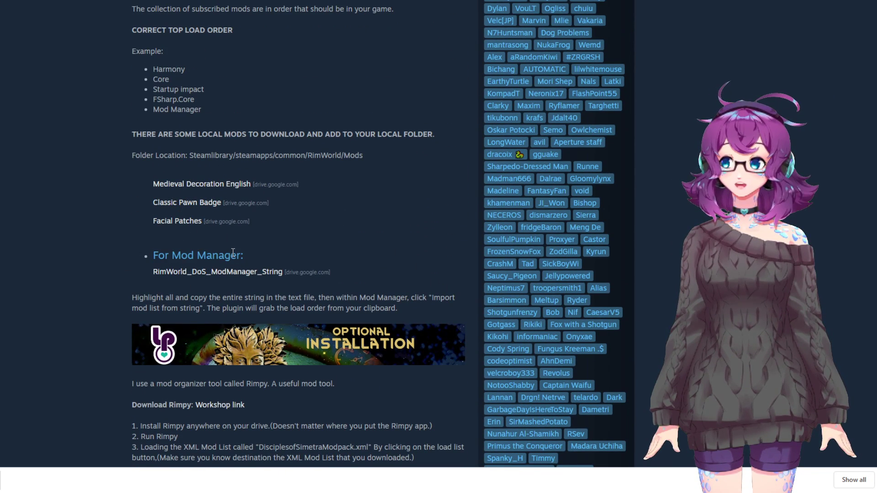
left_click(232, 273)
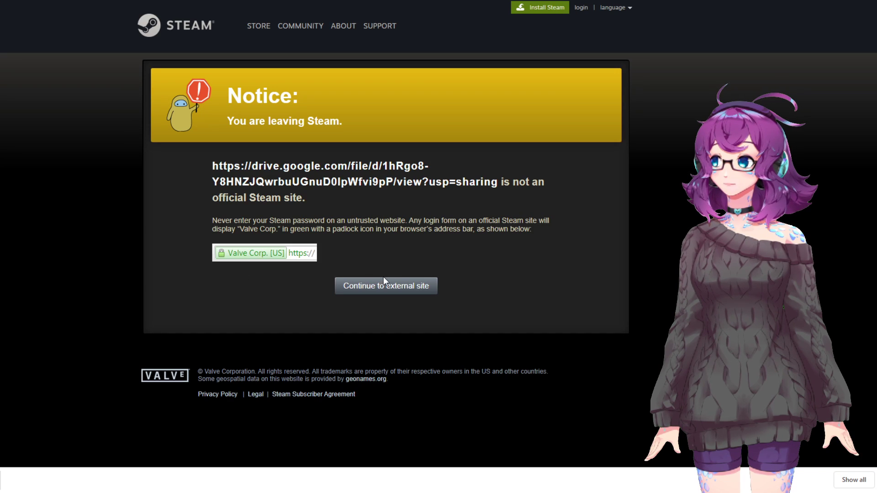
left_click_drag(252, 166, 362, 167)
left_click(373, 172)
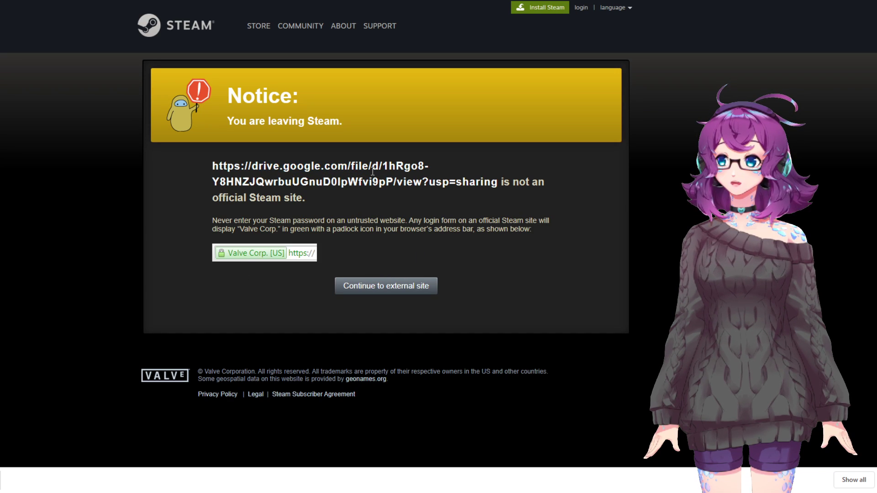
left_click(374, 288)
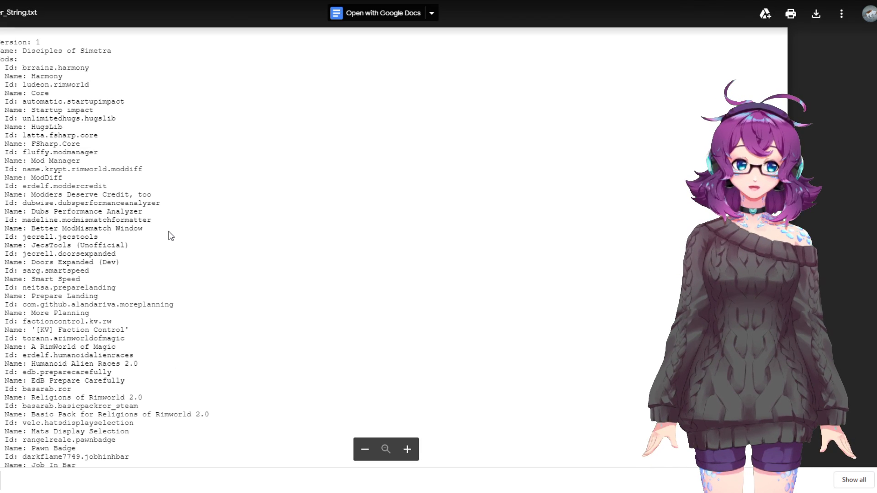
Copy the entire mod list string from the text file, switch to RimWorld and import the mod list from that string in Mod Manager
left_click_drag(1, 41, 266, 333)
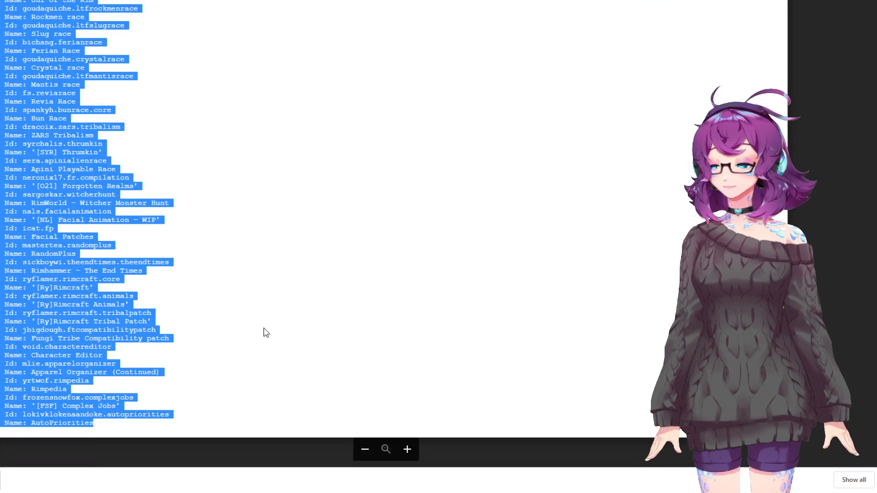
mouse_move(383, 7)
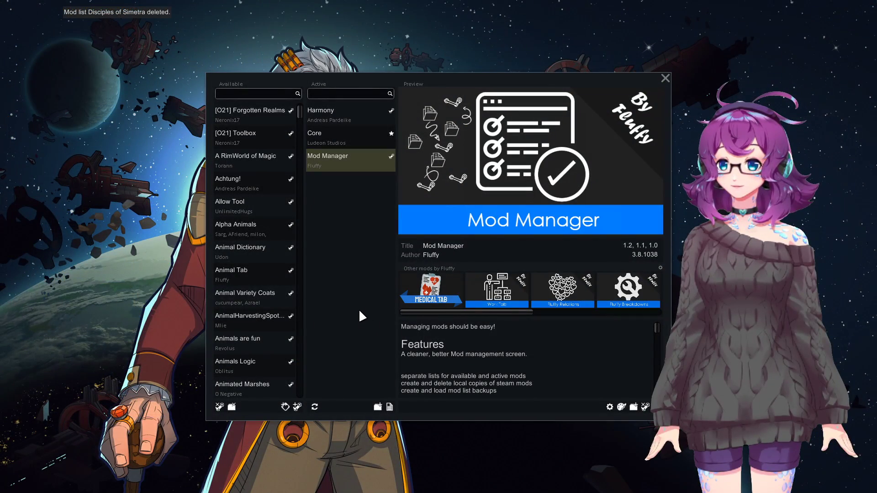
left_click(390, 406)
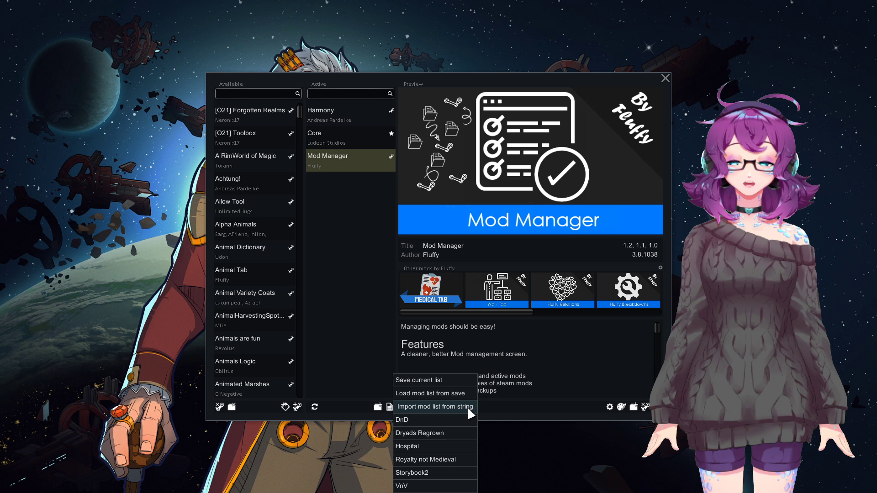
left_click(442, 407)
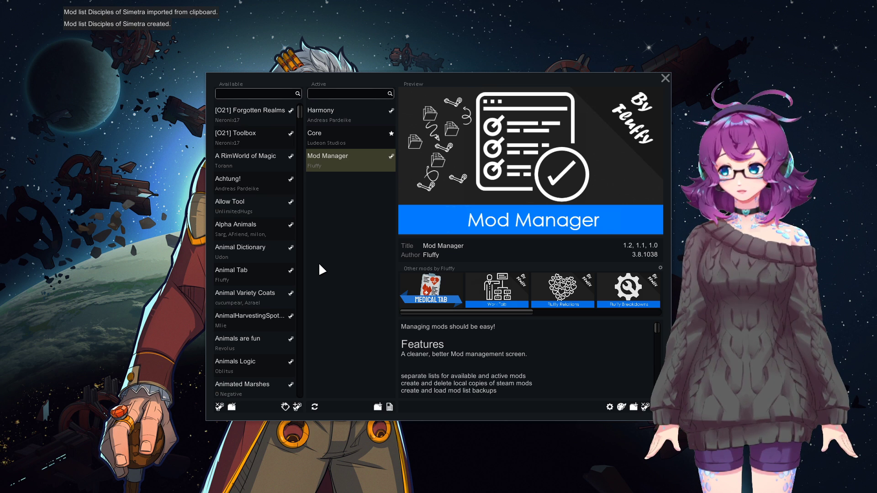
Load the saved Disciples of Simetra mod list as the active mods, look through it and close the mod window
left_click(389, 407)
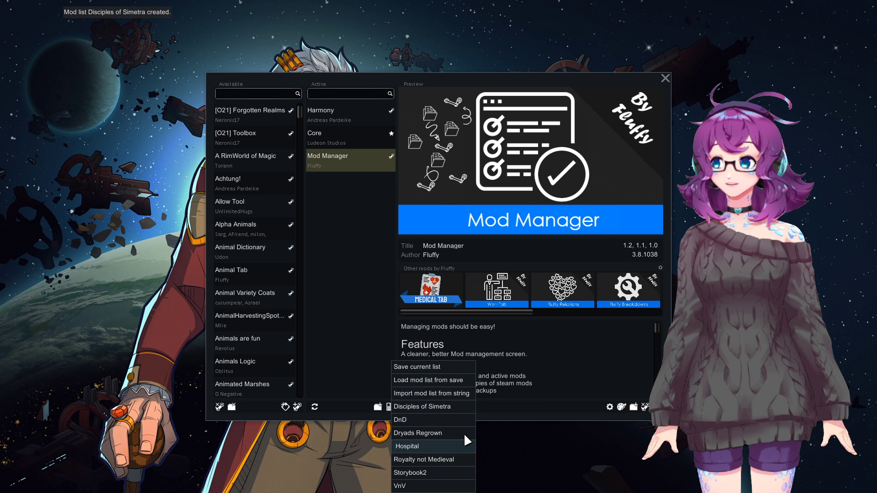
left_click(450, 412)
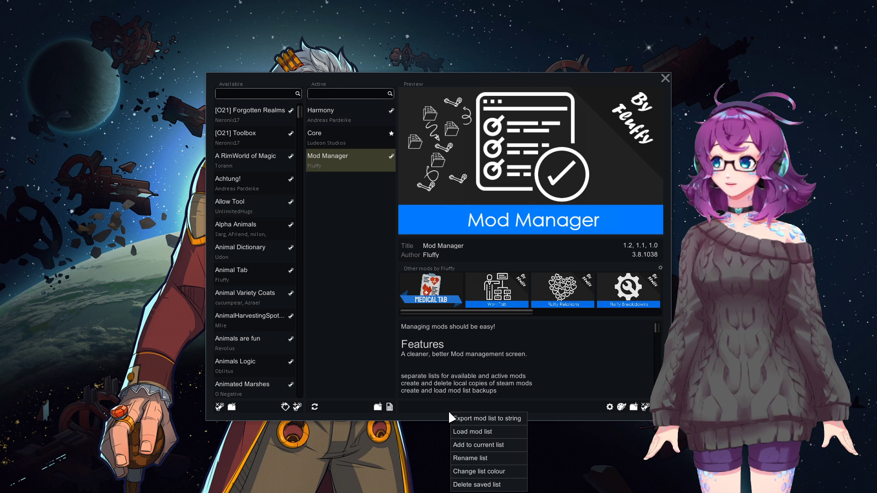
left_click(508, 433)
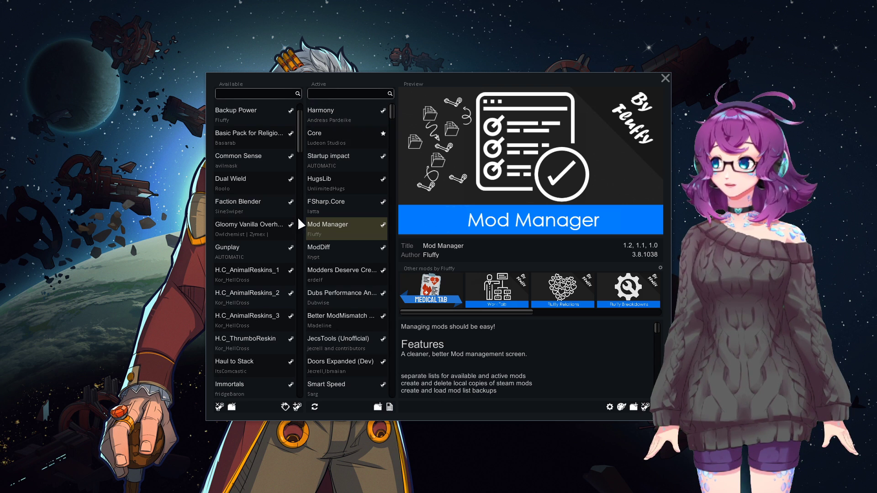
scroll(365, 212, "down", 15)
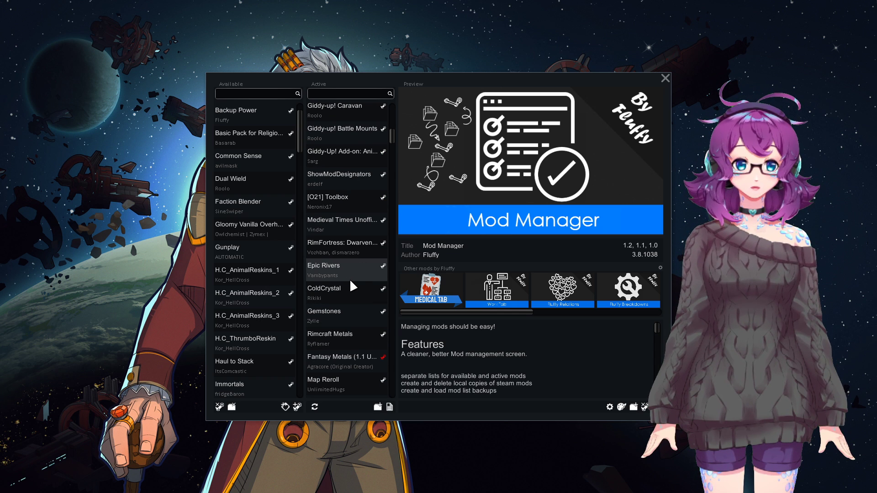
left_click(665, 79)
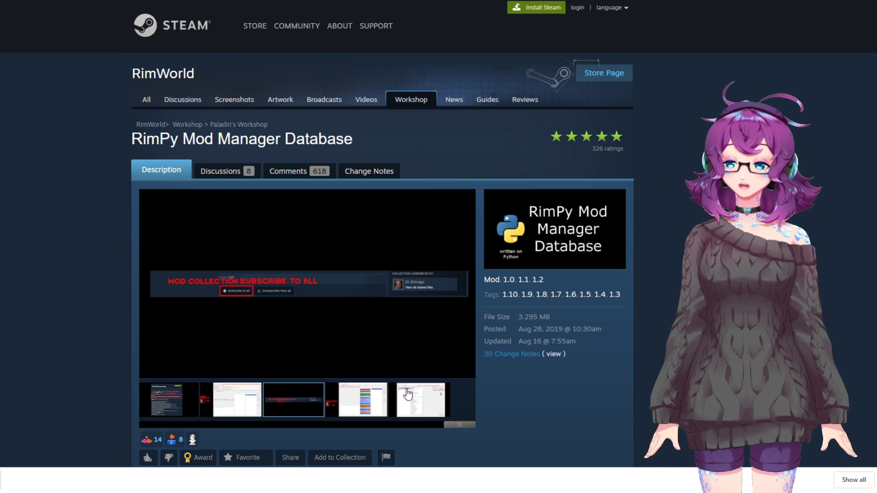
In the browser, open THE DISCIPLES OF SIMETRA XML from the collection's Rimpy instructions, continuing to Google Drive, and download the file
scroll(419, 252, "down", 5)
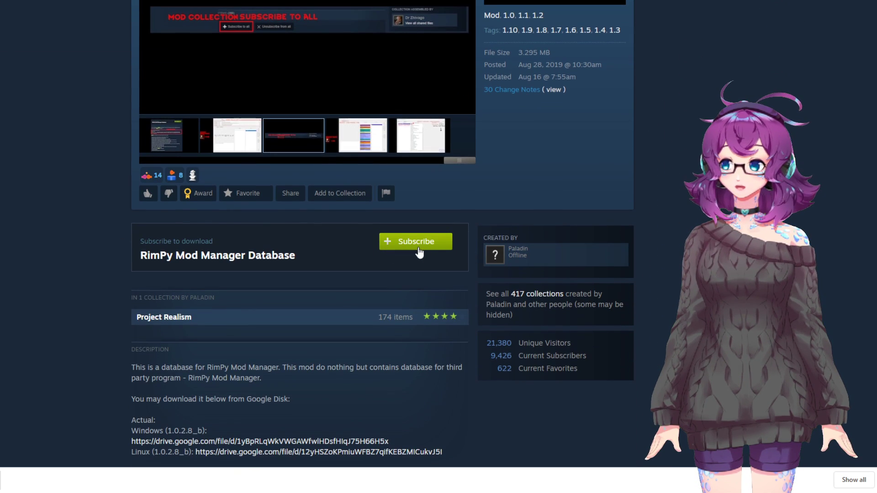
scroll(279, 342, "down", 4)
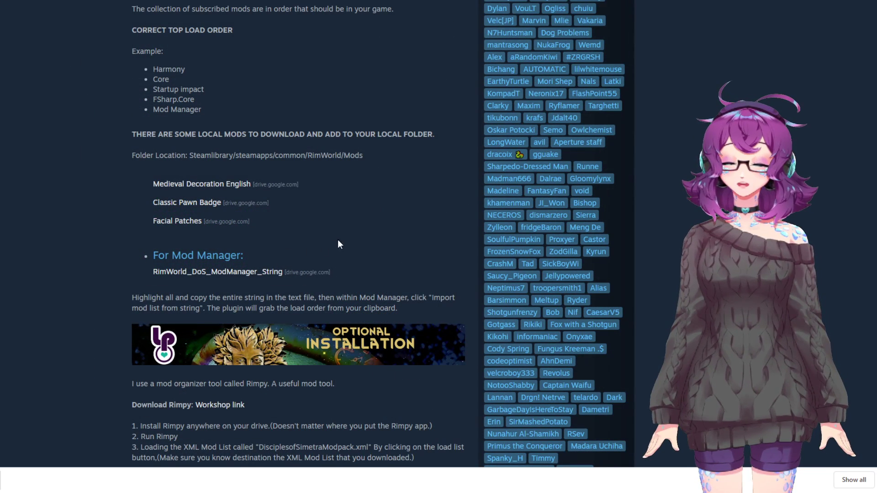
scroll(353, 238, "down", 3)
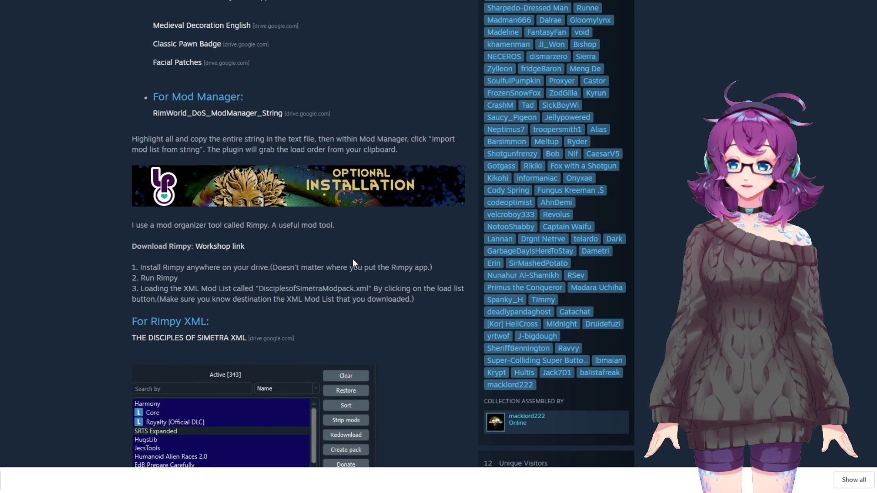
scroll(353, 262, "down", 1)
left_click(189, 287)
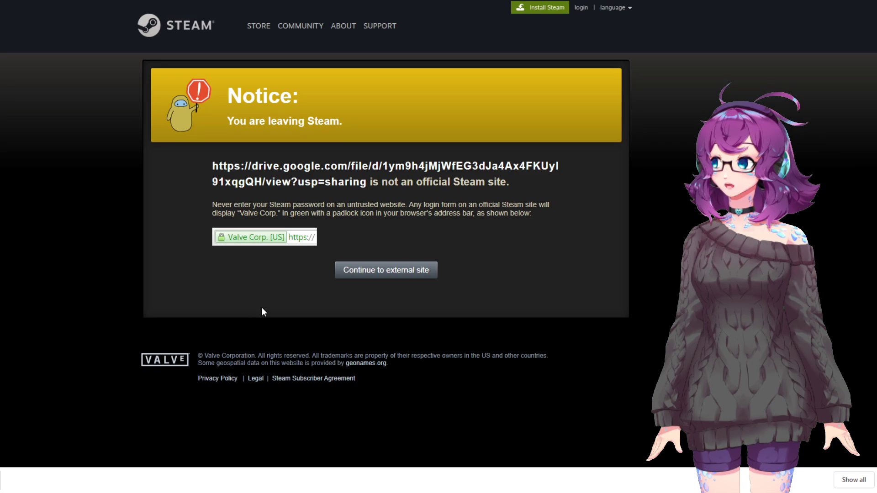
left_click(382, 275)
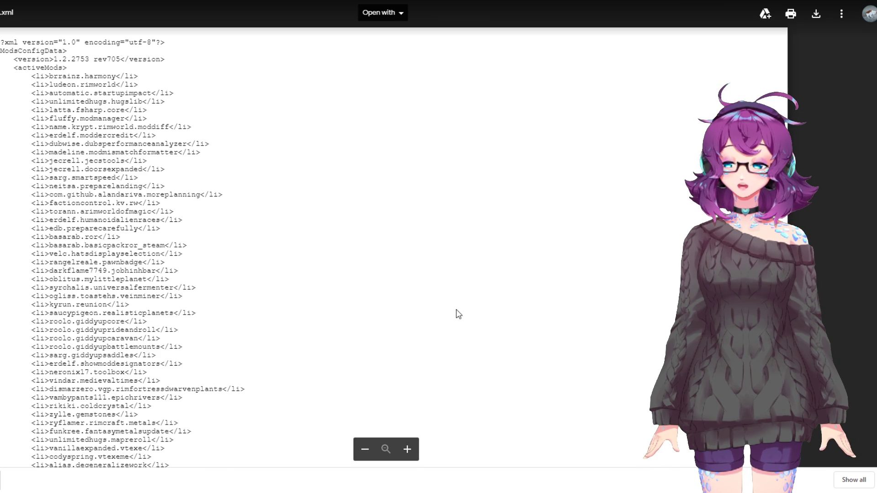
left_click(818, 19)
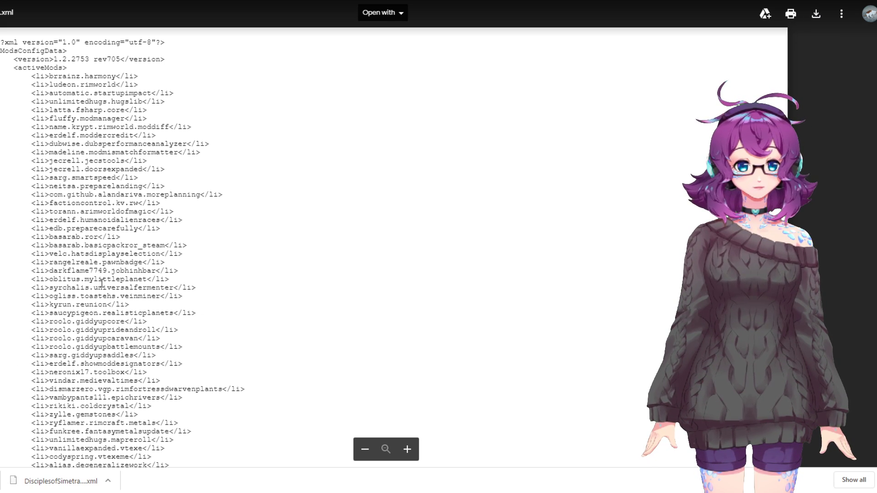
Switch to RimPy and import the downloaded Disciples of Simetra XML as the active mod list
key("alt+Tab")
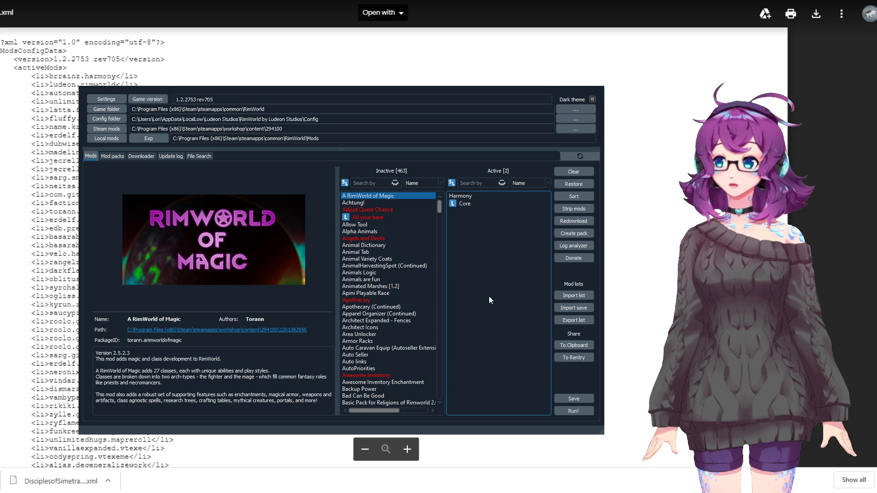
left_click(587, 297)
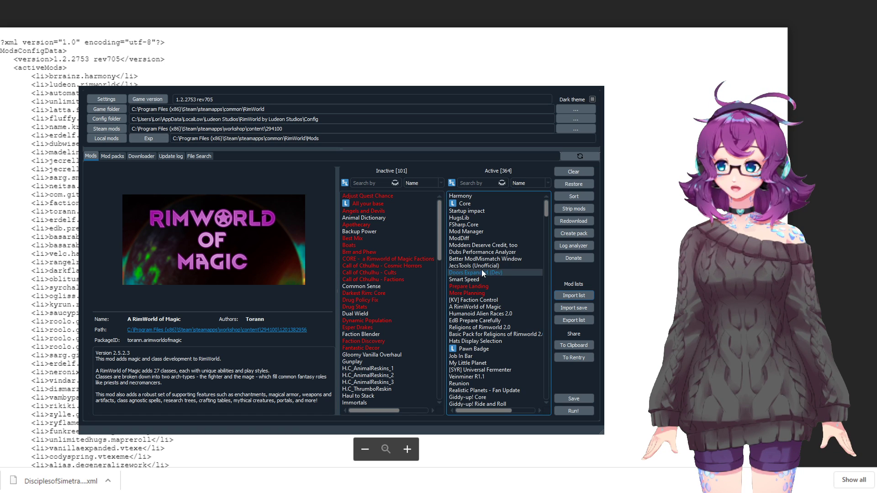
scroll(511, 327, "down", 3)
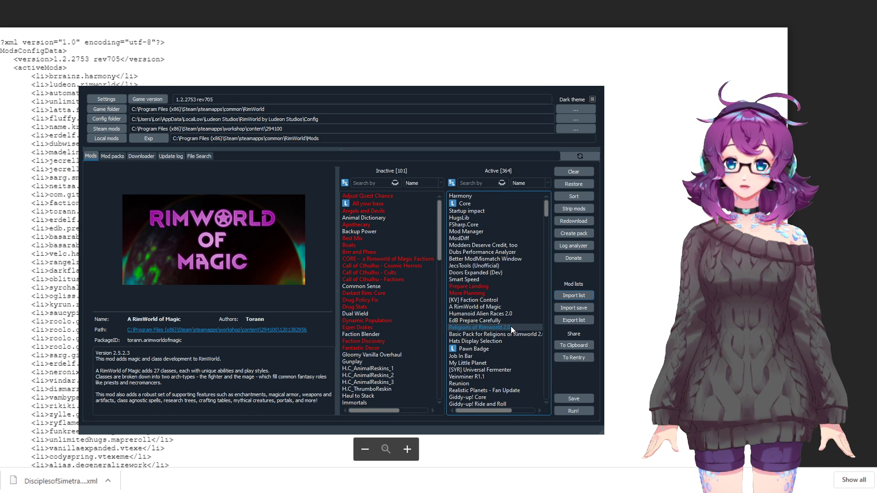
scroll(507, 320, "up", 3)
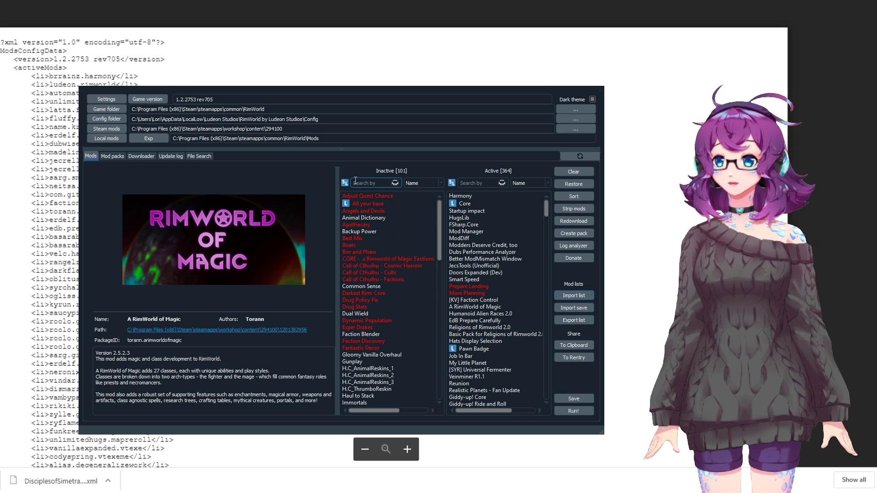
Search the inactive mods for "rimpy", add RimPy Mod Manager Database to the active list just below Core, and save the mod configuration
left_click(374, 183)
type("ri")
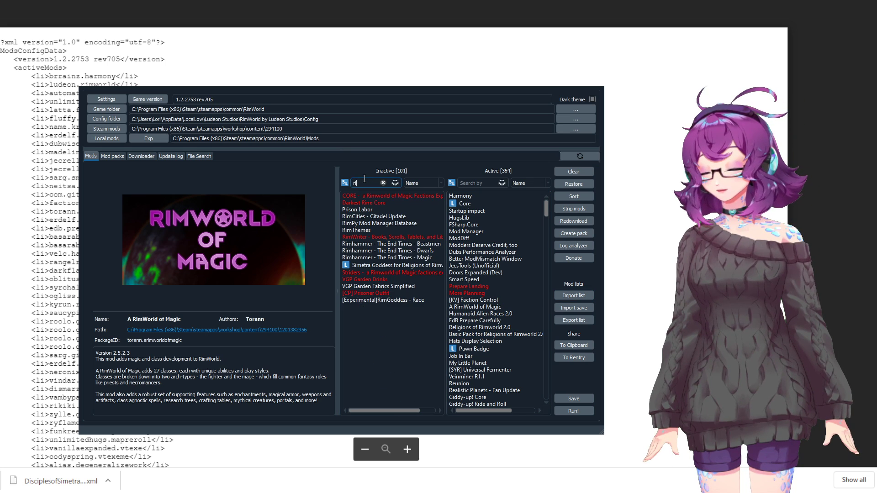
type("mpy")
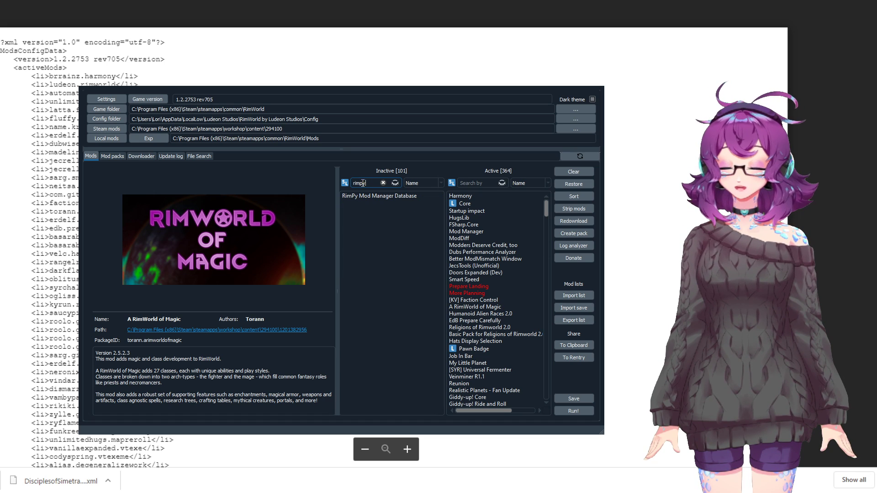
left_click(352, 196)
left_click_drag(351, 195, 485, 208)
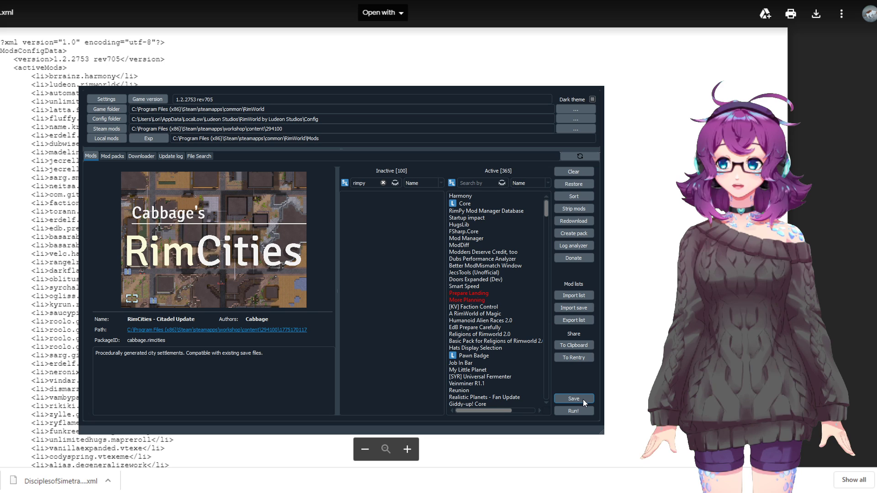
left_click(583, 399)
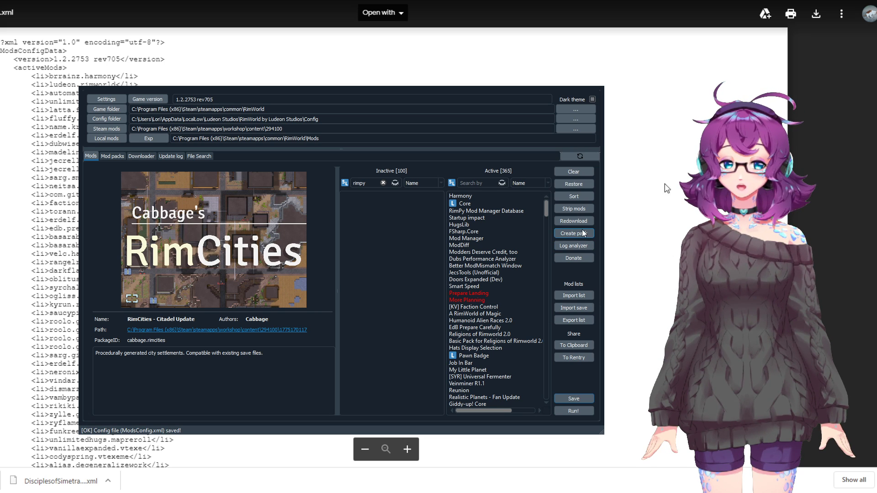
Try to move RimPy Mod Manager Database from the active mods back to the inactive list
left_click(506, 211)
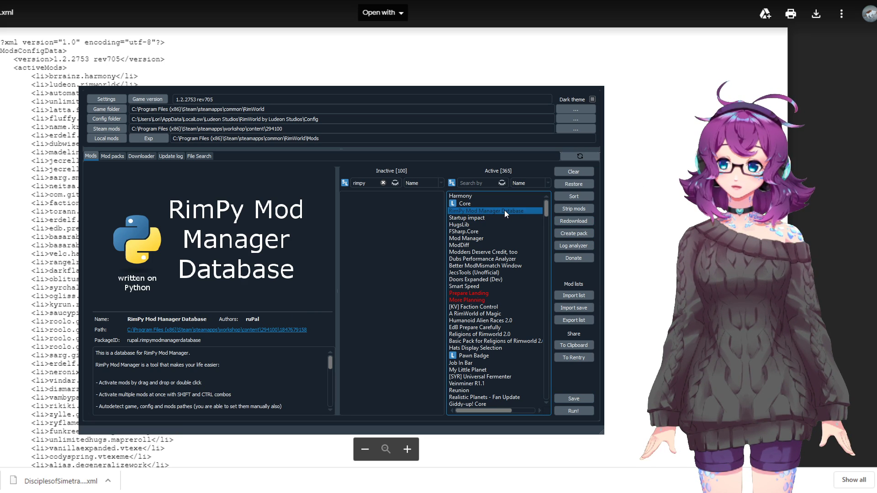
left_click_drag(504, 210, 404, 213)
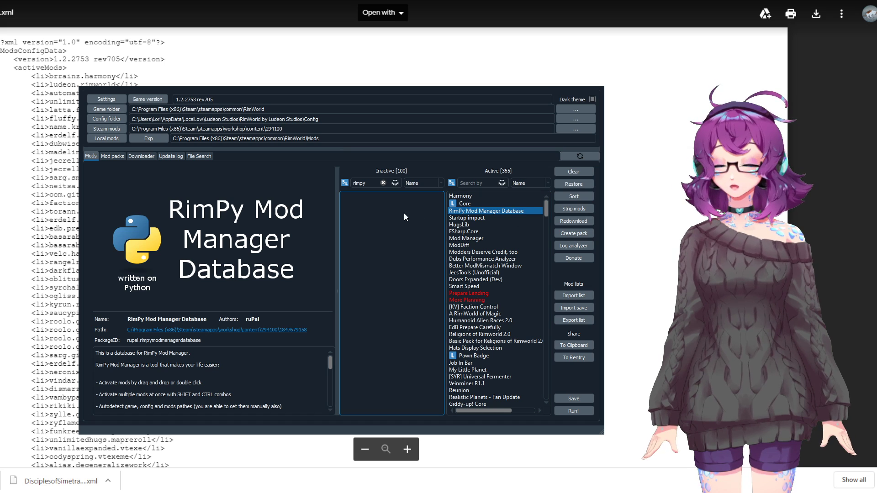
left_click_drag(395, 301, 395, 302)
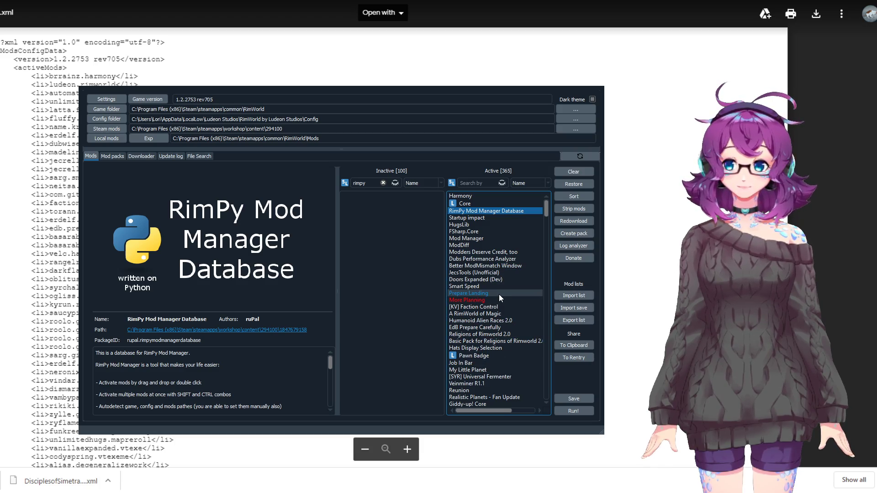
Switch to RimWorld and review the order of the active mods in the Mod Manager window
scroll(346, 252, "down", 5)
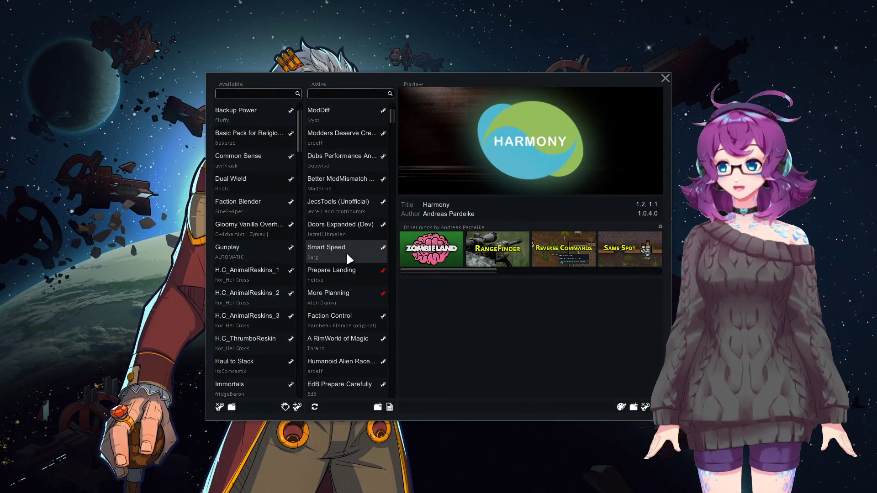
scroll(346, 251, "down", 6)
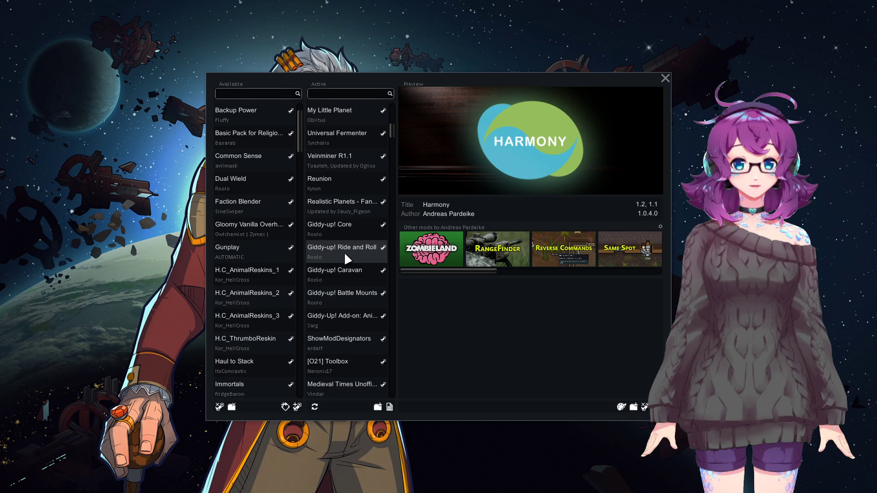
scroll(344, 259, "up", 10)
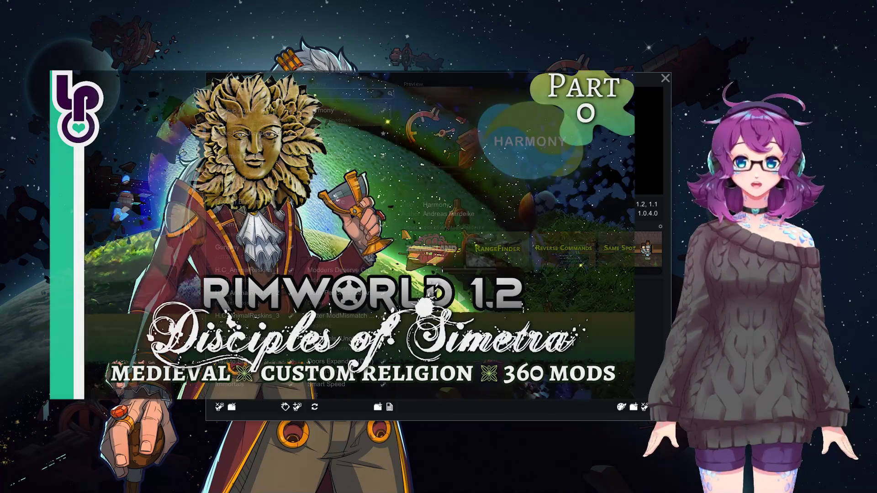